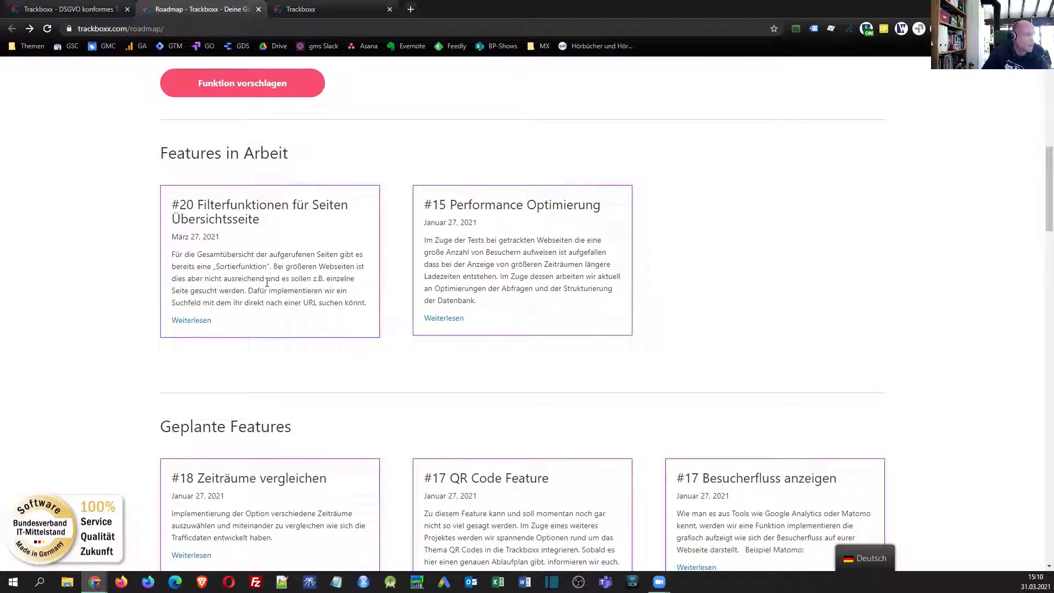
# - Examine the Trackboxx roadmap's features in progress, planned features, ideas and implemented features
pyautogui.scroll(-2, 374, 384)
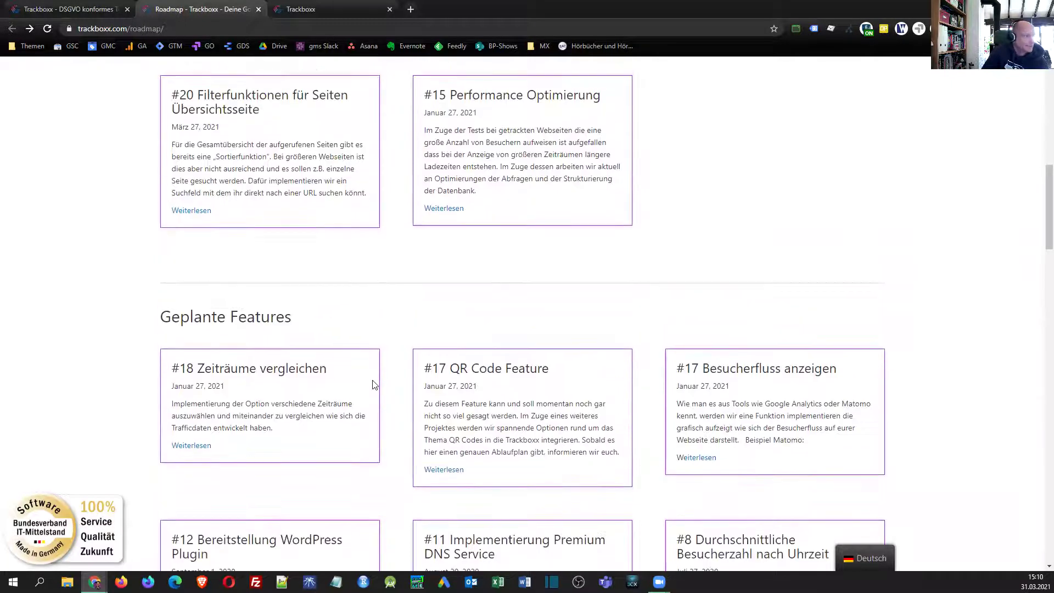
pyautogui.scroll(-2, 377, 384)
pyautogui.scroll(-2, 493, 393)
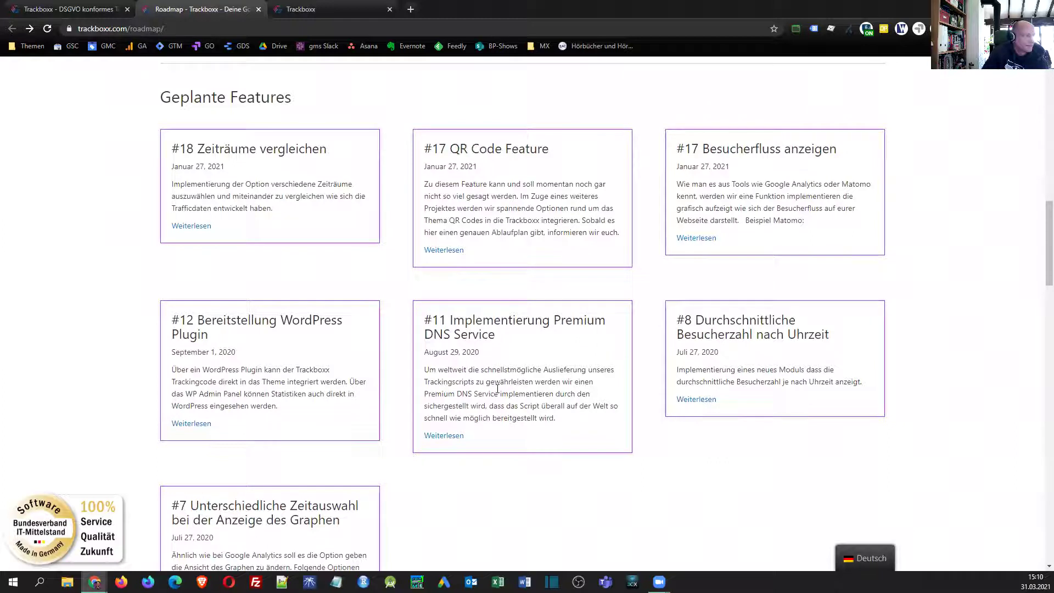
pyautogui.scroll(-5, 498, 389)
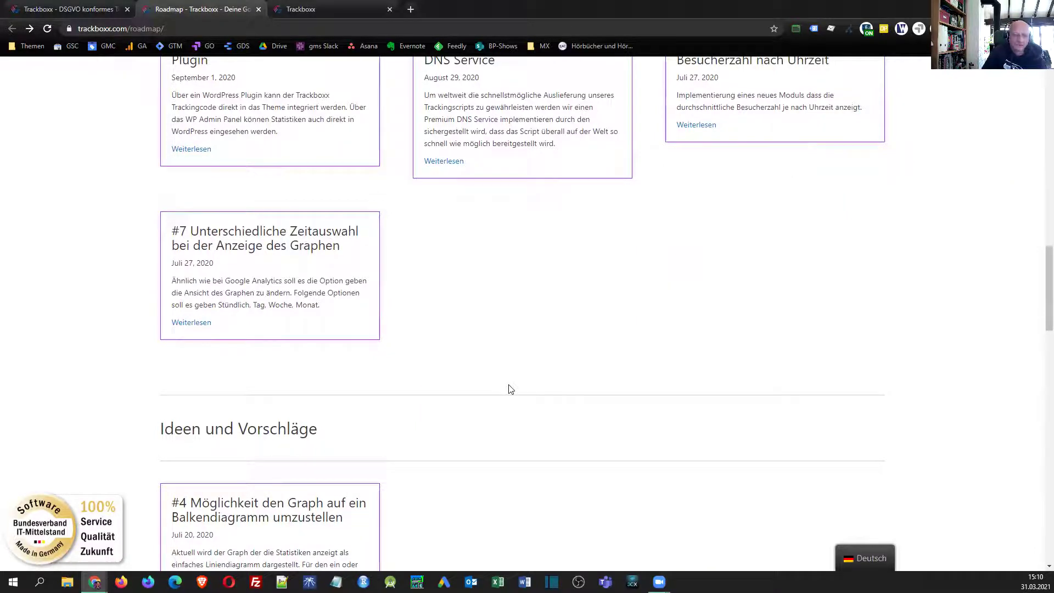
pyautogui.scroll(-3, 538, 387)
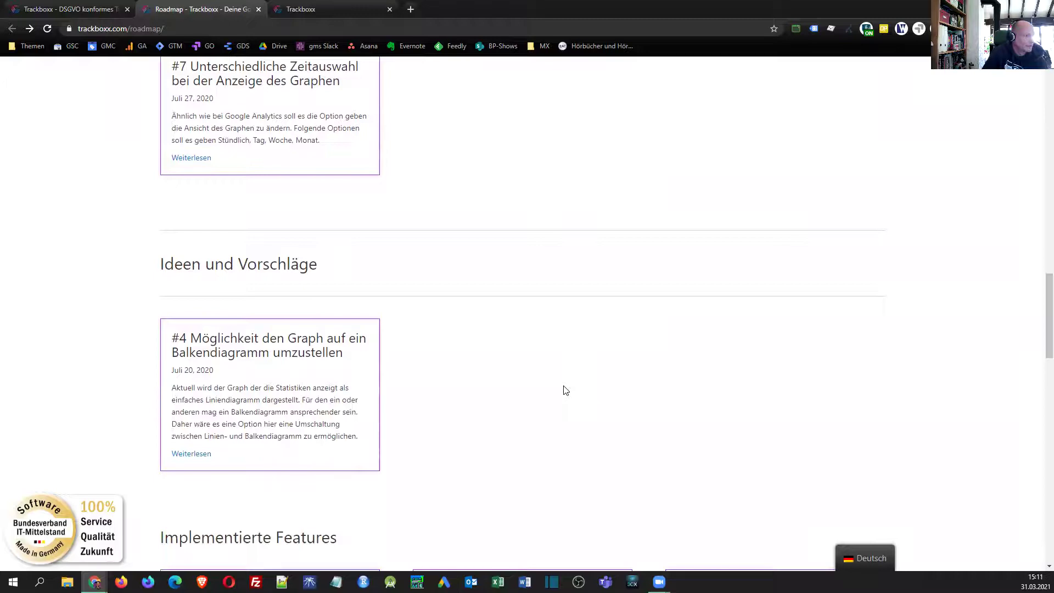
pyautogui.scroll(-4, 582, 395)
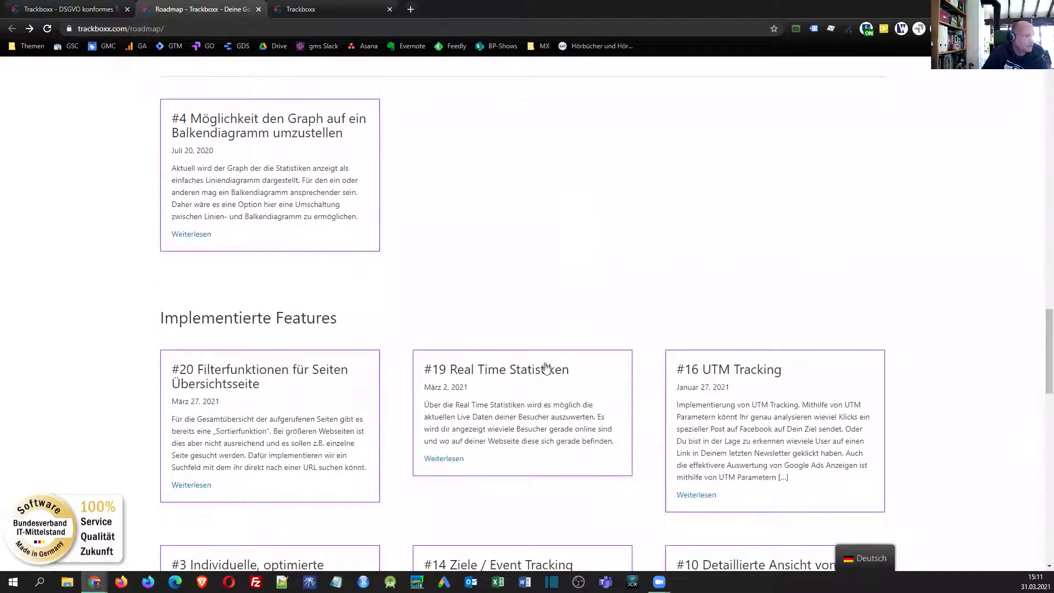
pyautogui.scroll(20, 543, 368)
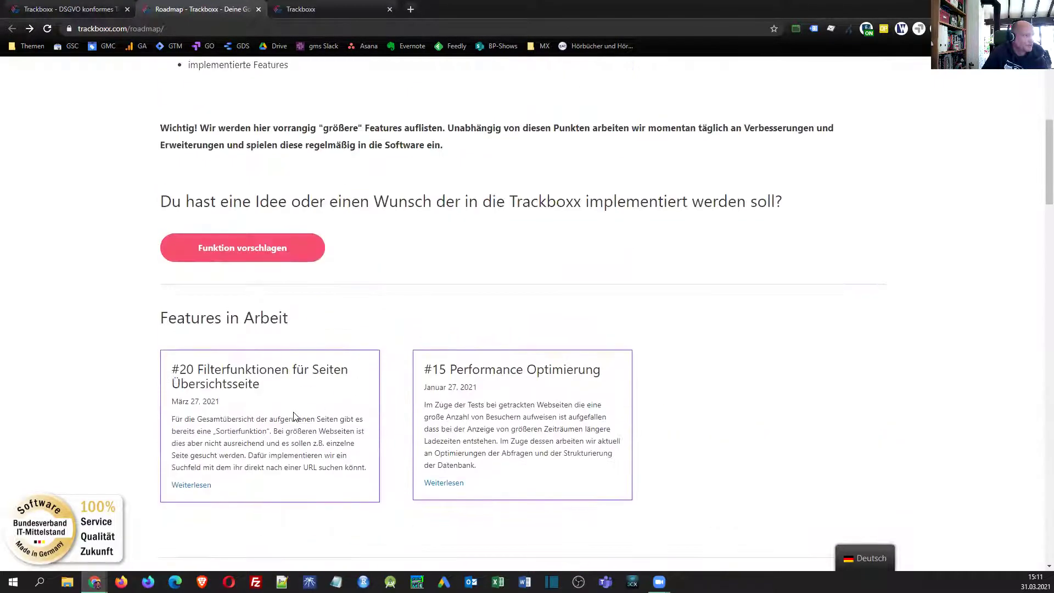
pyautogui.scroll(-15, 673, 420)
pyautogui.scroll(-7, 673, 422)
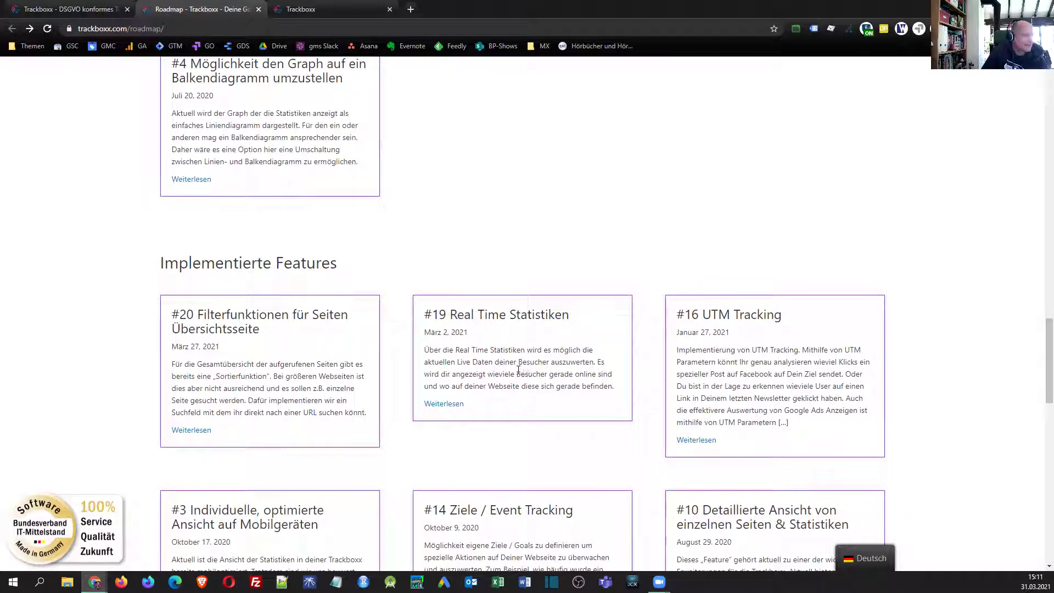
pyautogui.scroll(-4, 549, 395)
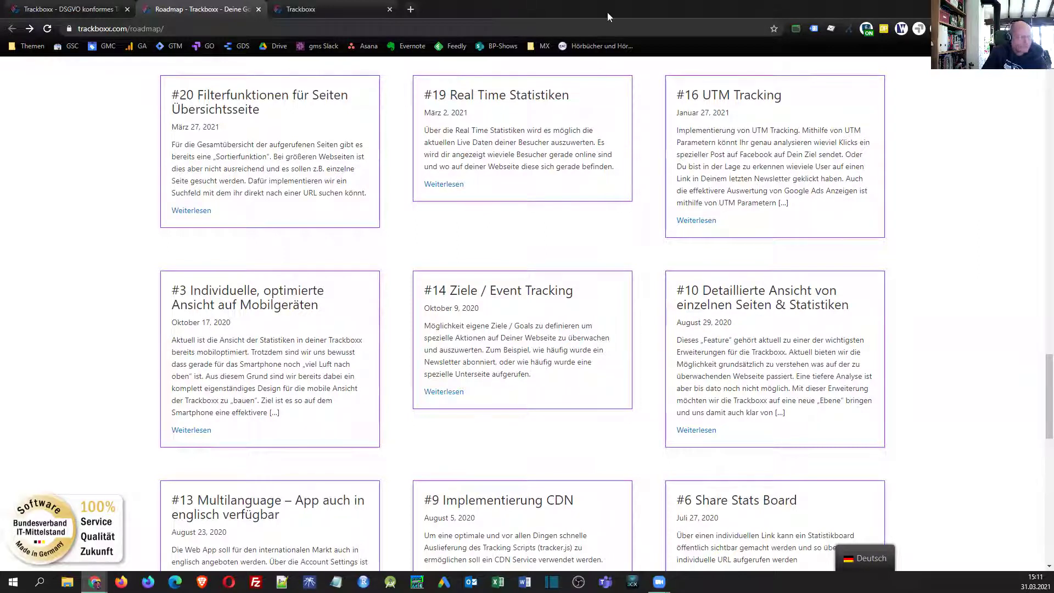
# - In the Trackboxx app, view the form for adding a new website and the additional options for the MBSL site
pyautogui.click(315, 9)
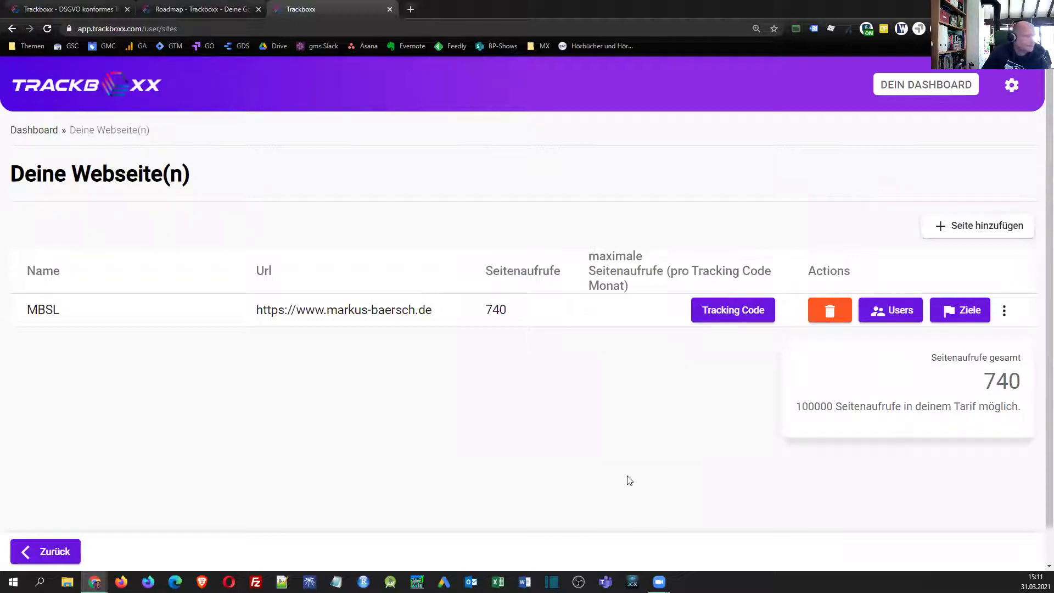
pyautogui.click(991, 225)
pyautogui.click(236, 317)
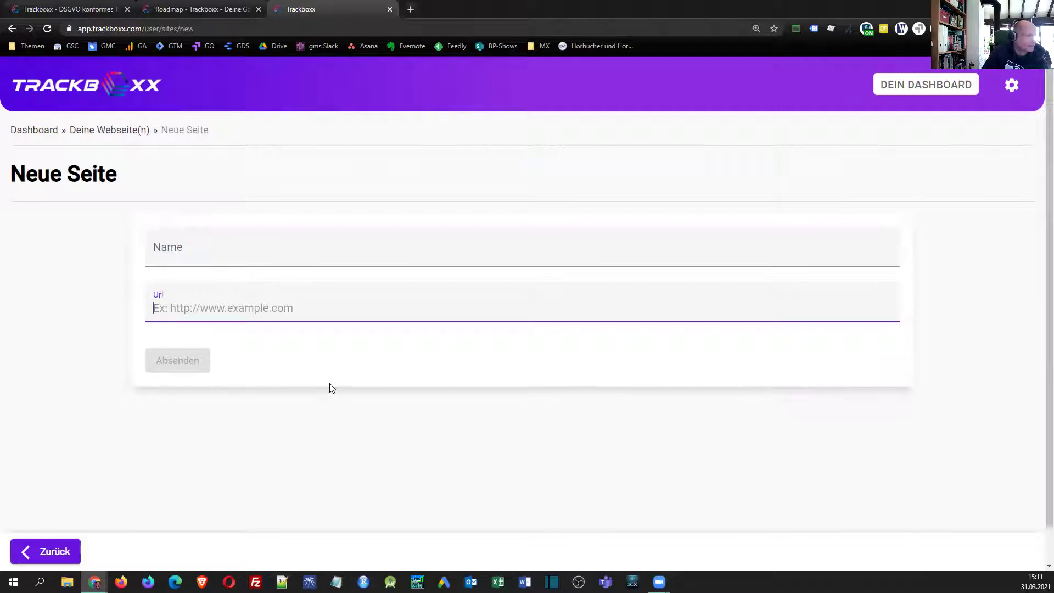
pyautogui.click(48, 554)
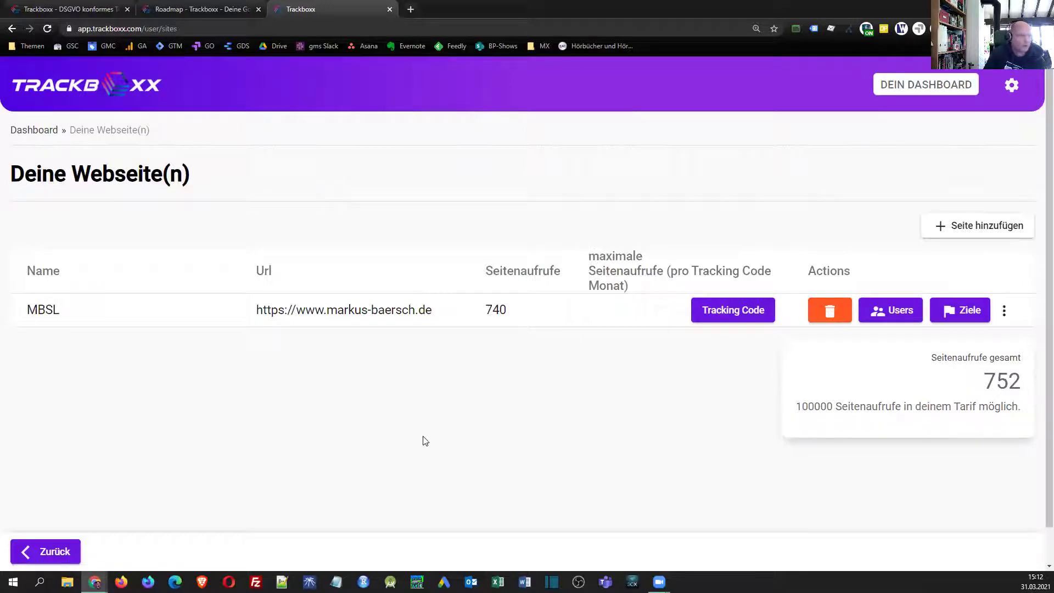
pyautogui.click(1005, 313)
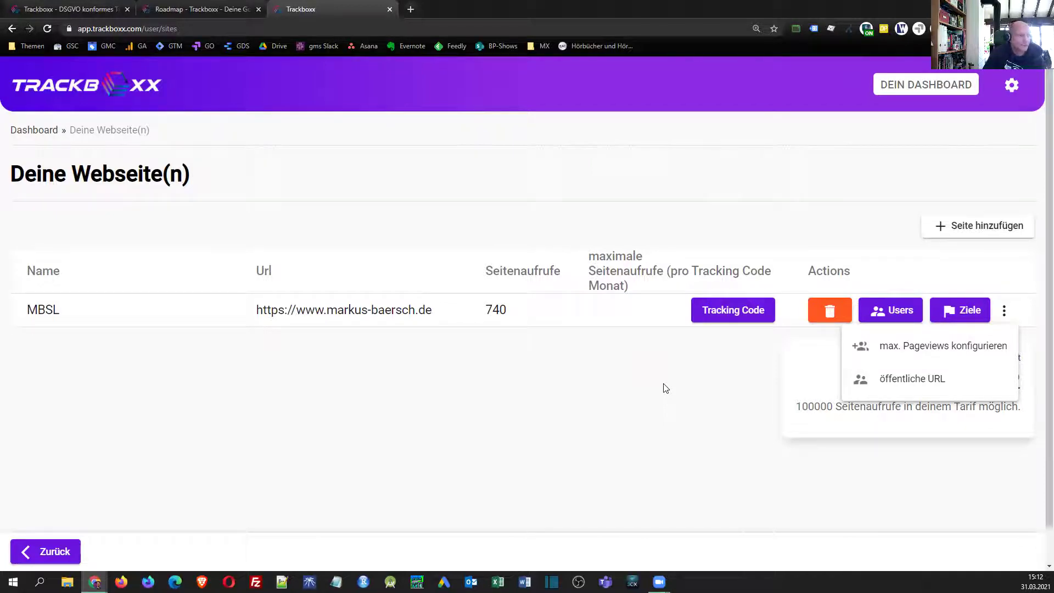
pyautogui.click(702, 393)
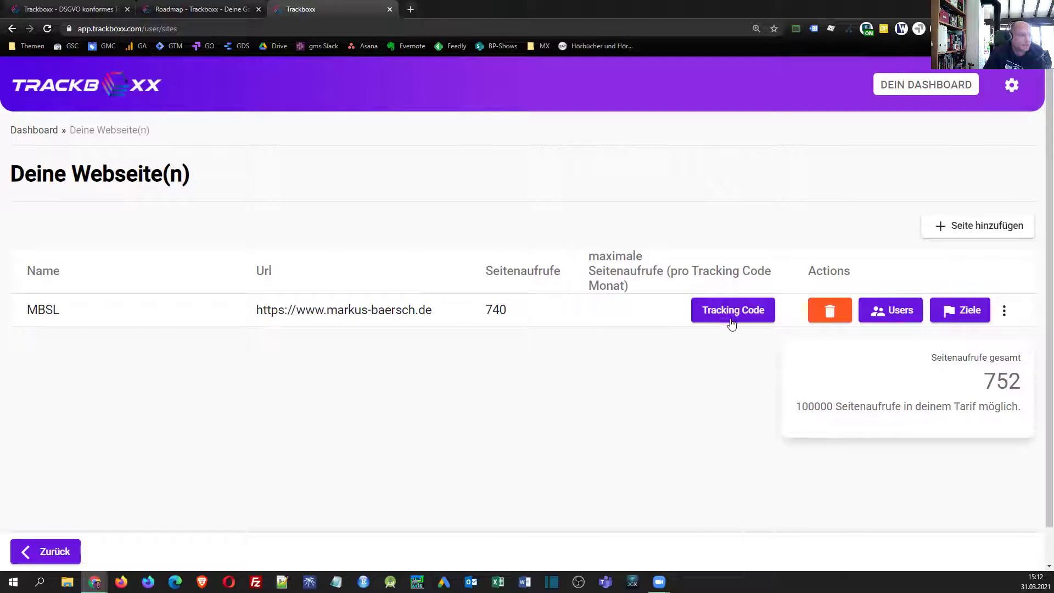
# - Open MBSL's goals overview, examine the trackGoal line in the Testziel goal's embed code, and close the code
pyautogui.click(965, 313)
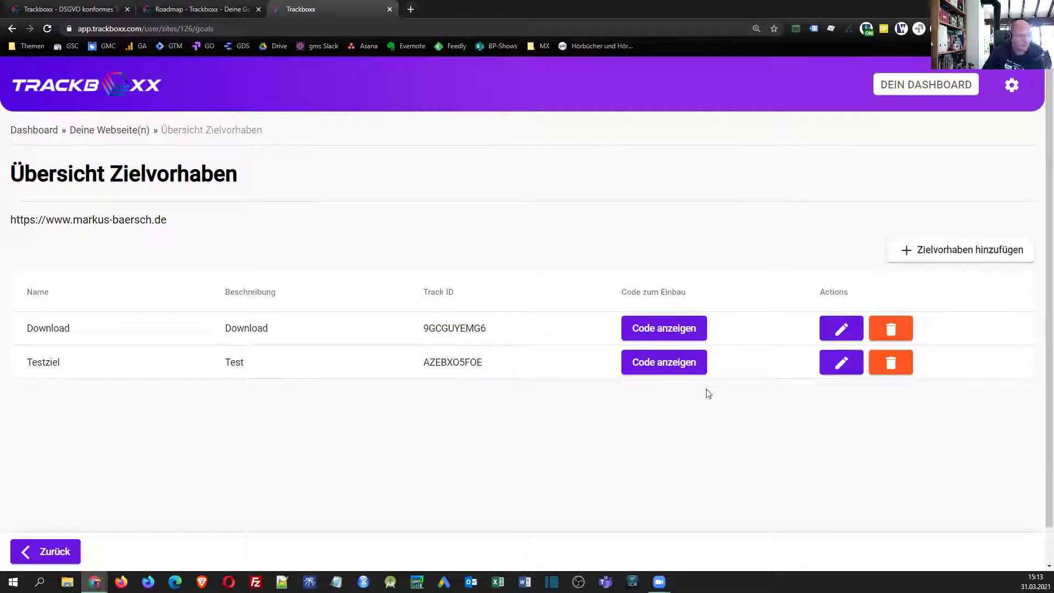
pyautogui.click(658, 364)
pyautogui.moveTo(386, 333); pyautogui.dragTo(565, 332)
pyautogui.click(437, 348)
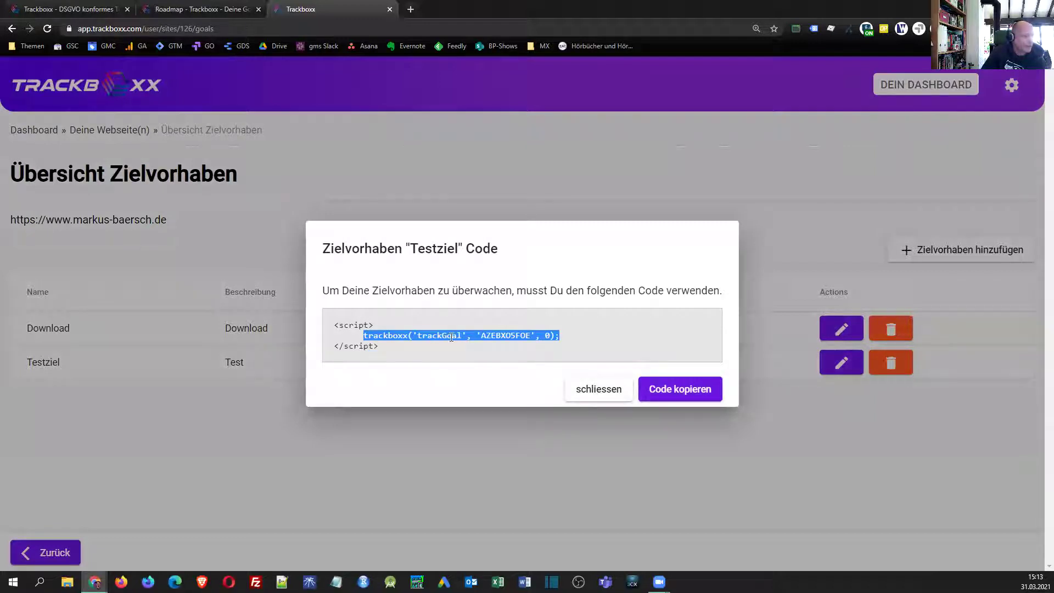
pyautogui.hotkey('ctrl', '+')
pyautogui.hotkey('ctrl', '+')
pyautogui.hotkey('ctrl', '+')
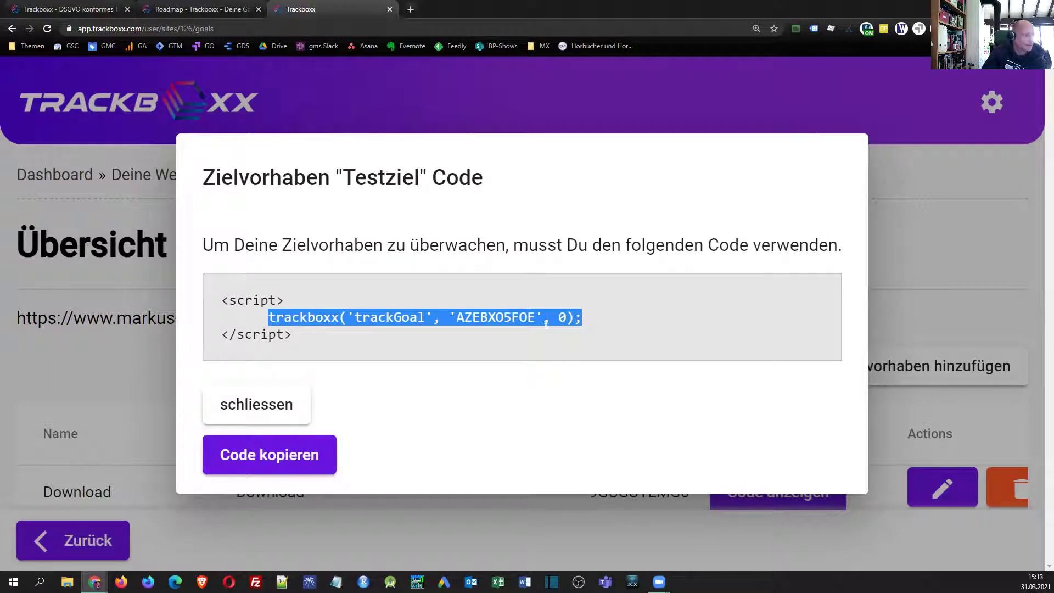
pyautogui.hotkey('ctrl', '-')
pyautogui.hotkey('ctrl', '-')
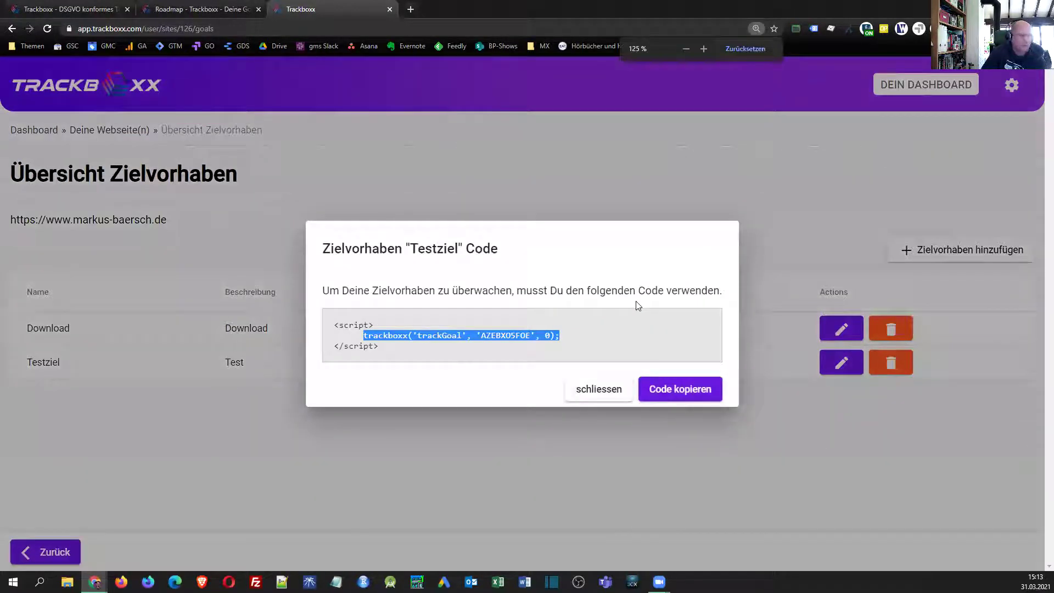
pyautogui.click(604, 392)
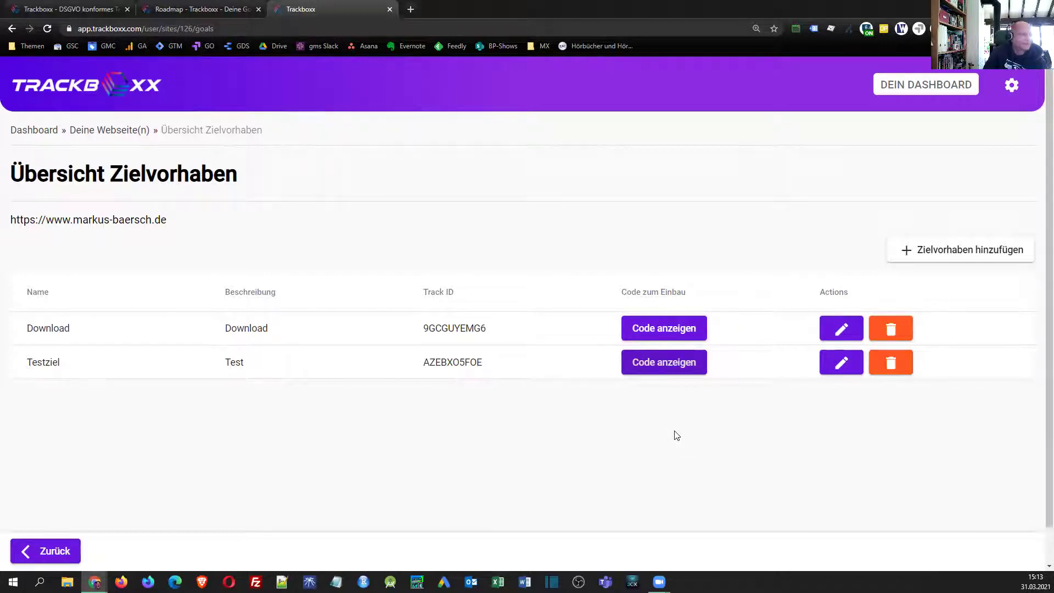
# - Leave the goals overview for the dashboard and reopen the website list
pyautogui.hotkey('ctrl', '-')
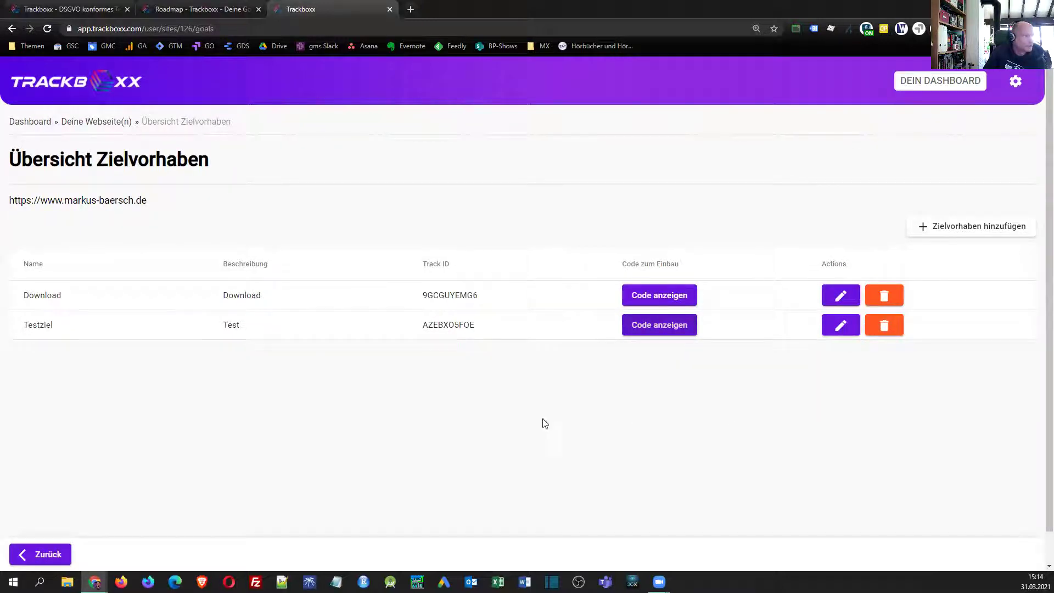
pyautogui.click(49, 553)
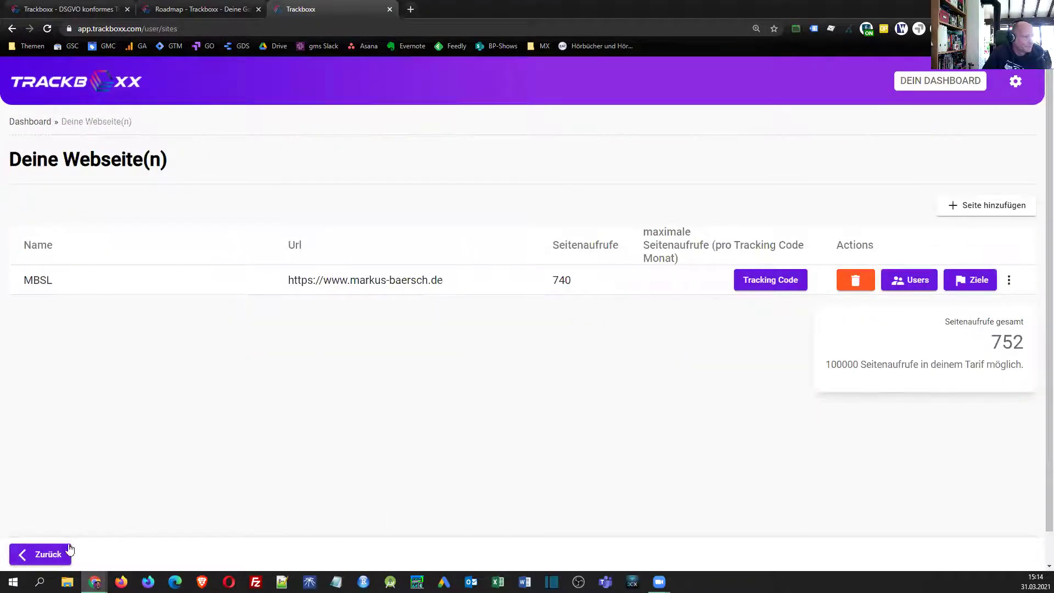
pyautogui.click(49, 554)
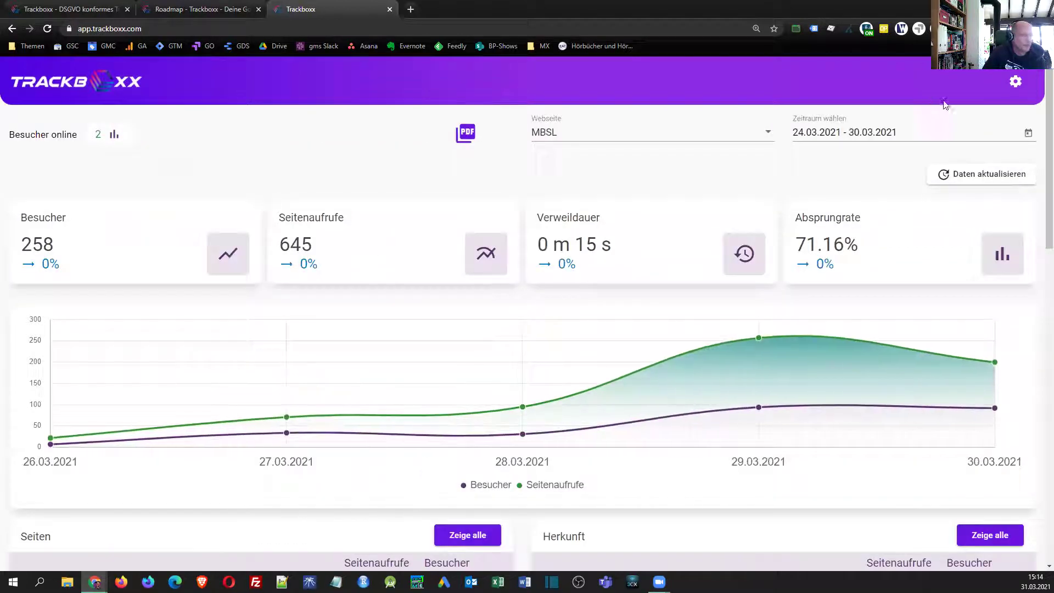
pyautogui.click(1016, 81)
pyautogui.click(956, 198)
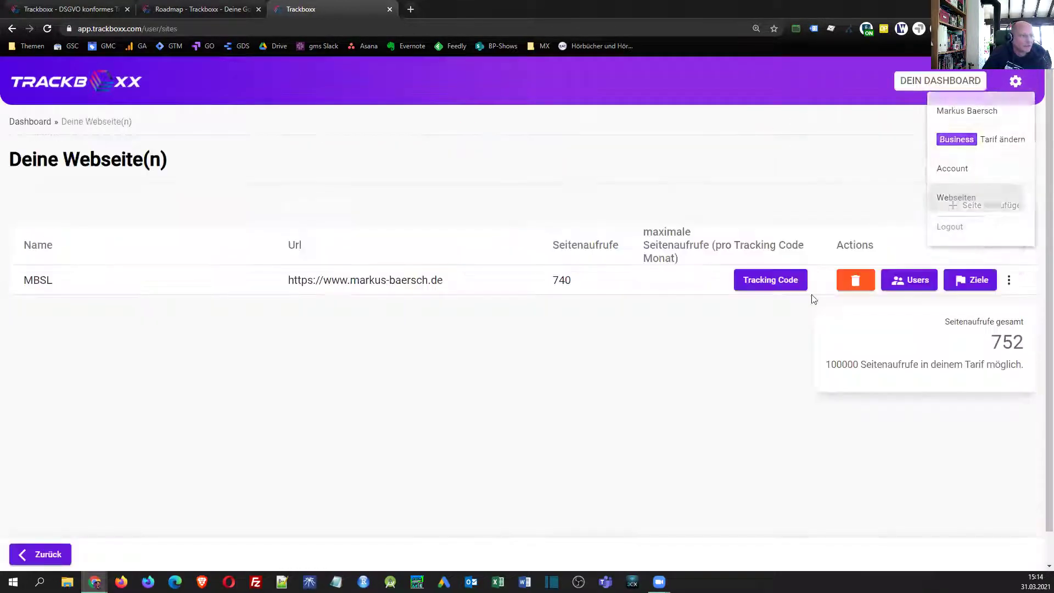
# - Show the MBSL website's tracking code, examine the script and its site ID, and close the code
pyautogui.click(761, 281)
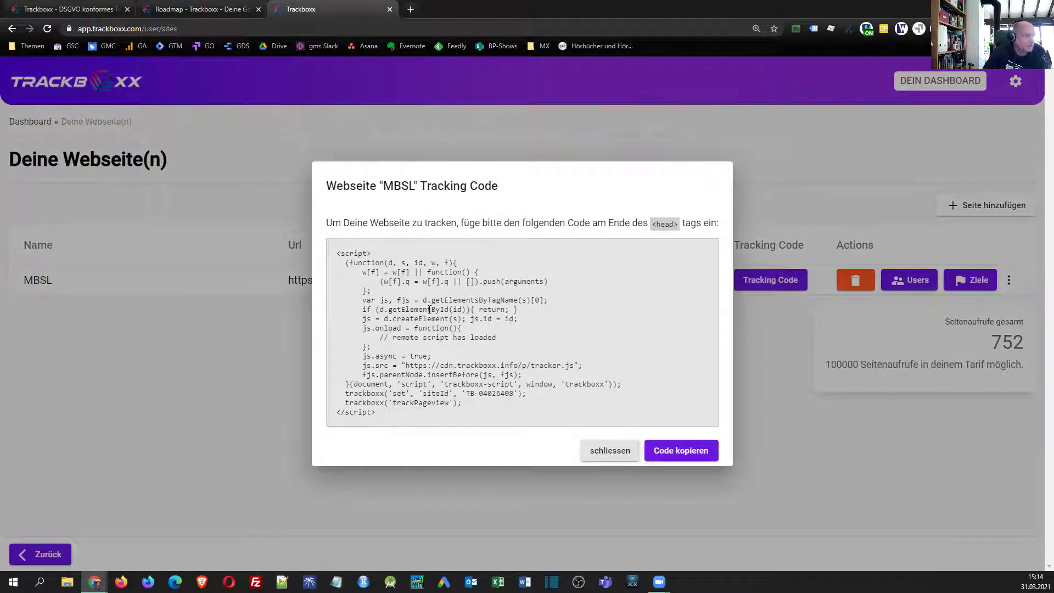
pyautogui.moveTo(444, 329); pyautogui.dragTo(487, 353)
pyautogui.click(505, 384)
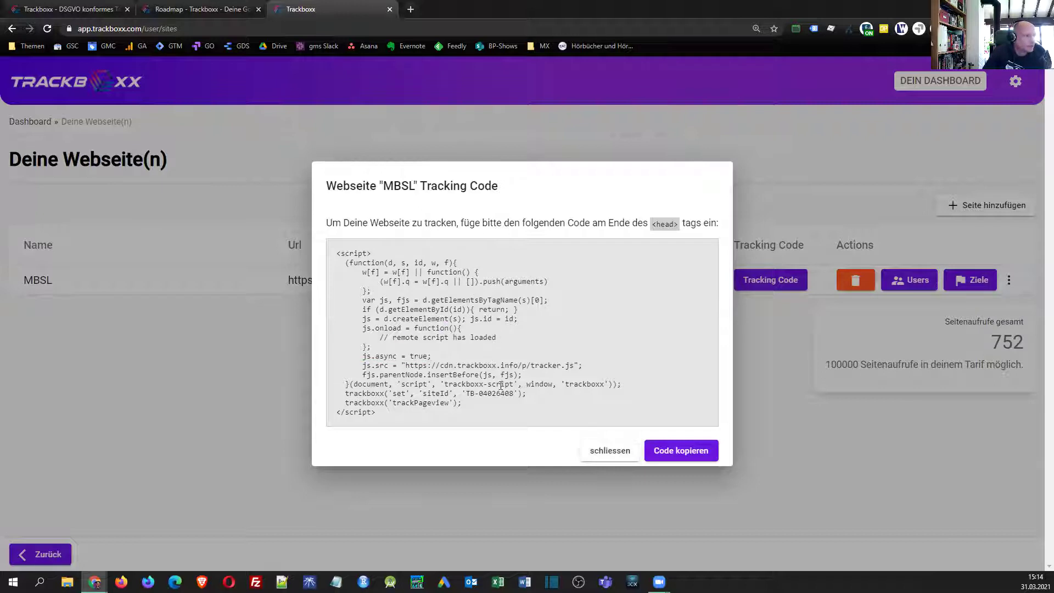
pyautogui.moveTo(526, 394); pyautogui.dragTo(345, 384)
pyautogui.click(436, 370)
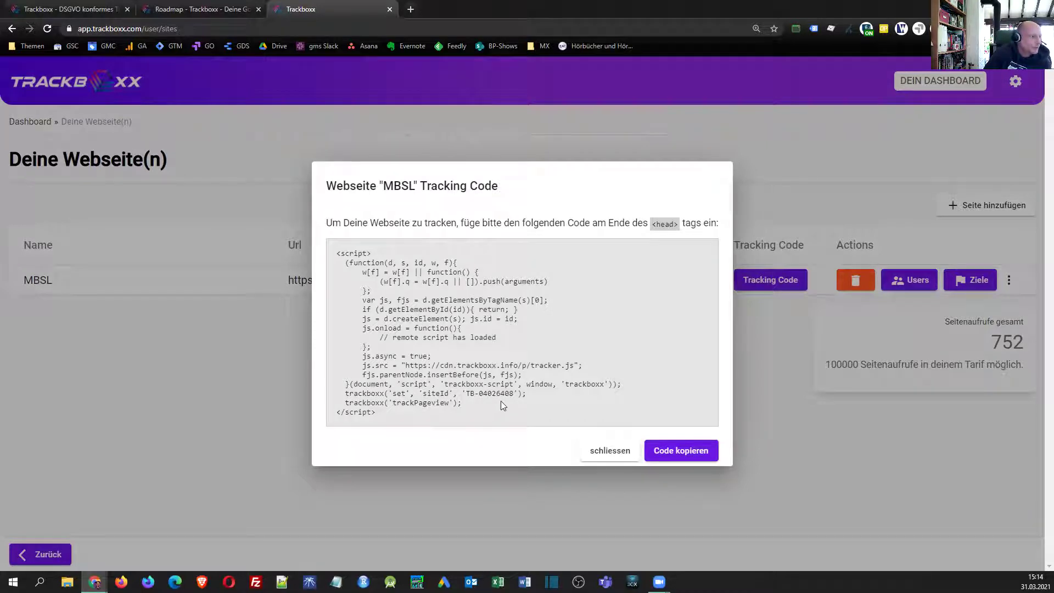
pyautogui.doubleClick(493, 393)
pyautogui.click(570, 400)
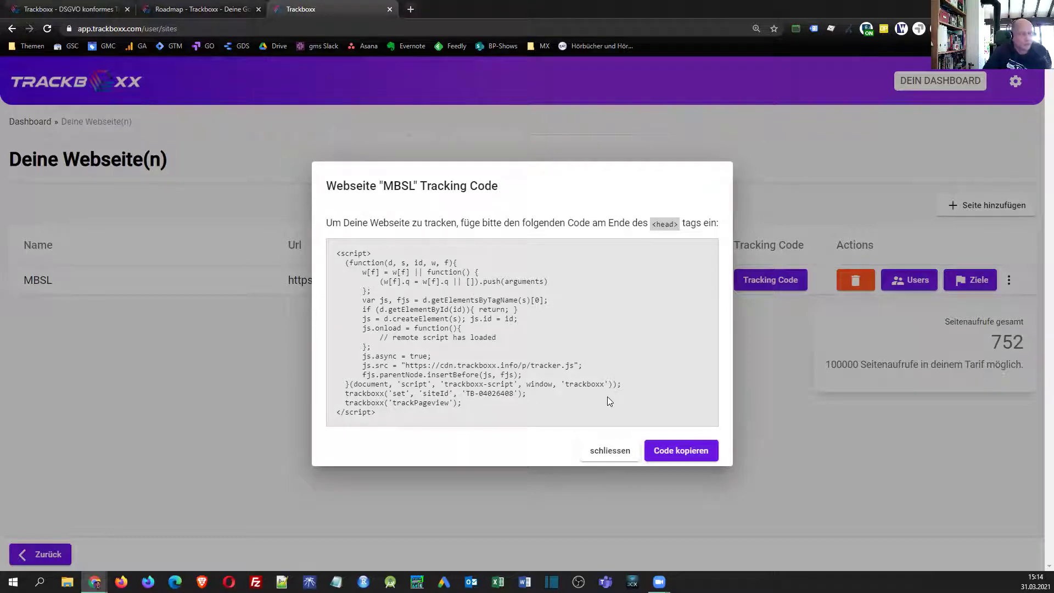
pyautogui.click(604, 459)
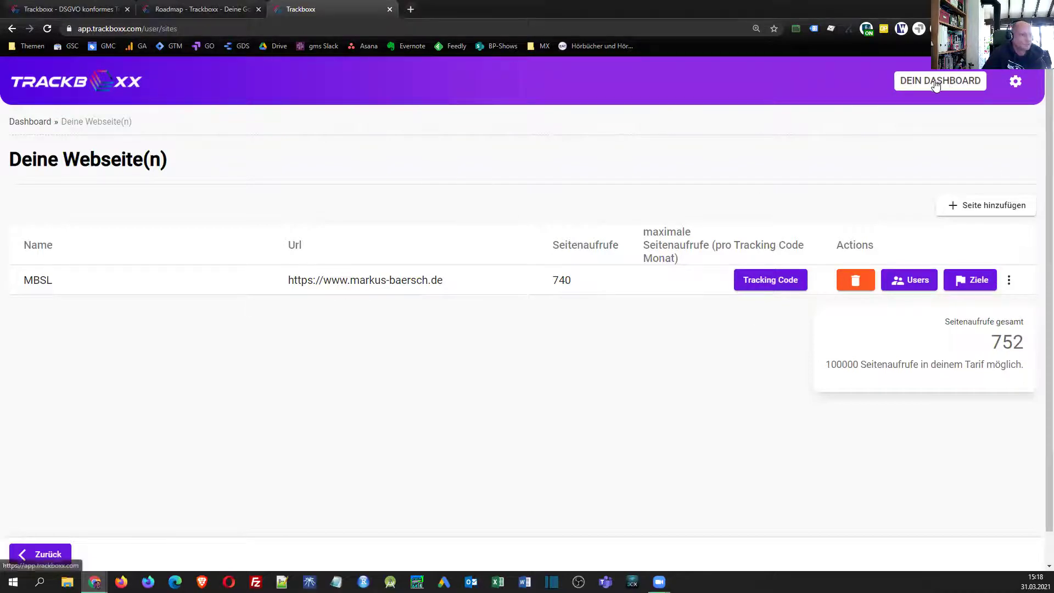
# - Open the dashboard and examine MBSL's visitor graph, pages, referrers, browsers, countries, goals and UTM sources
pyautogui.click(952, 81)
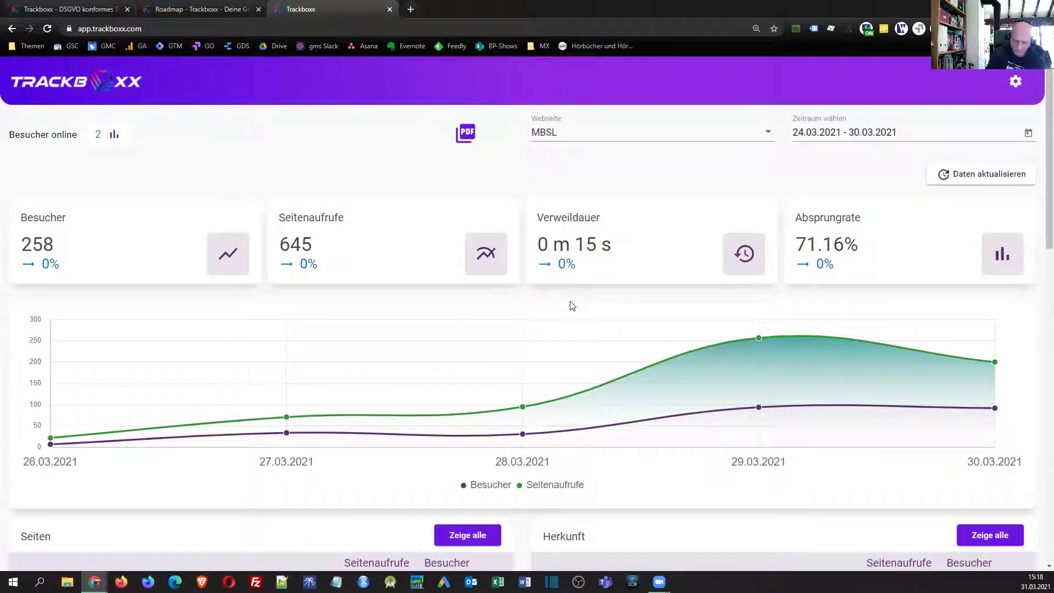
pyautogui.hotkey('ctrl', '-')
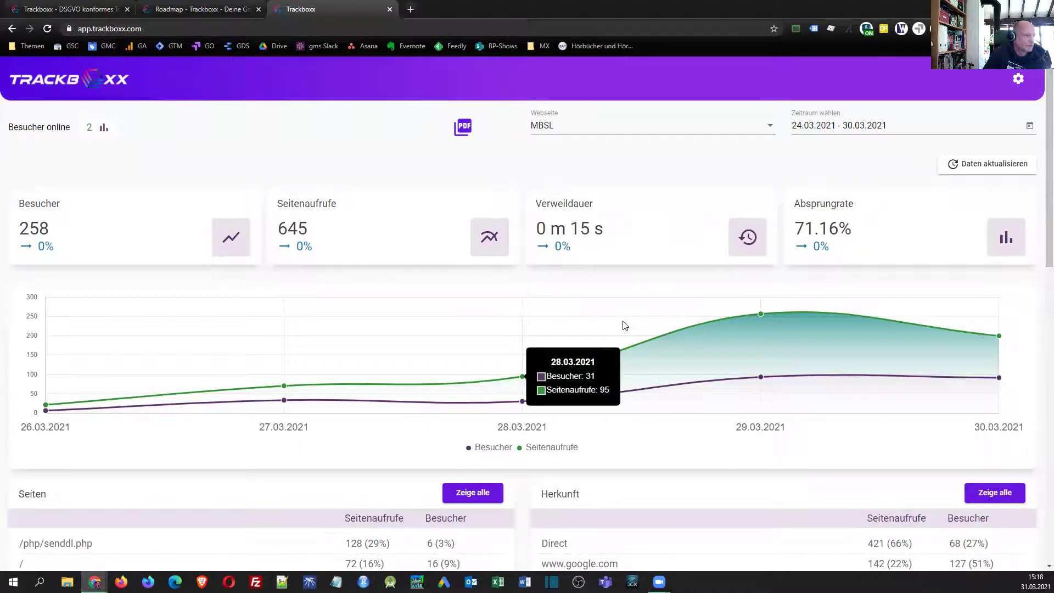
pyautogui.hotkey('ctrl', '+')
pyautogui.hotkey('ctrl', '+')
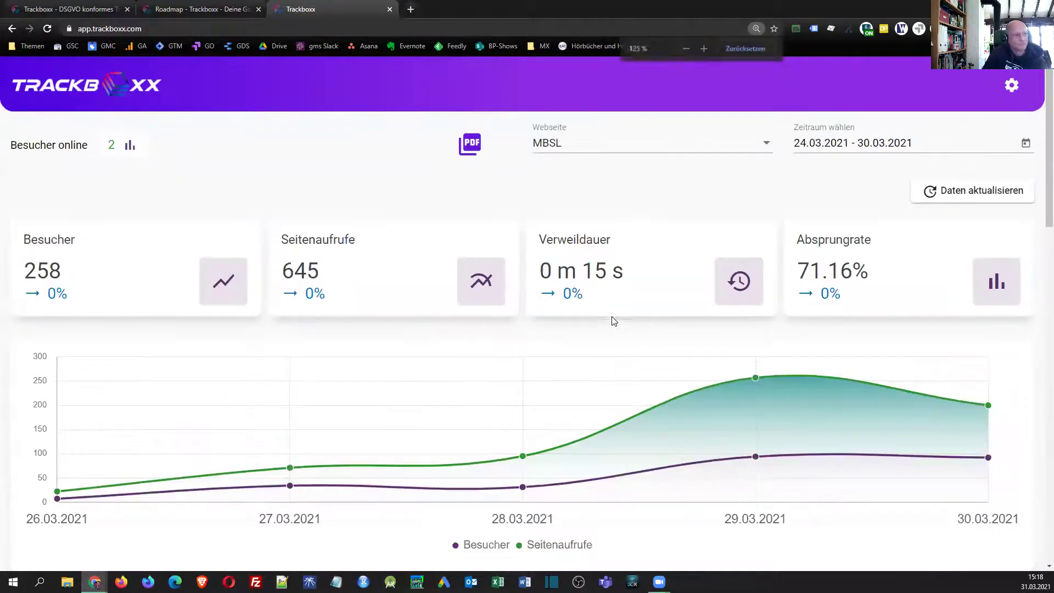
pyautogui.scroll(-2, 568, 356)
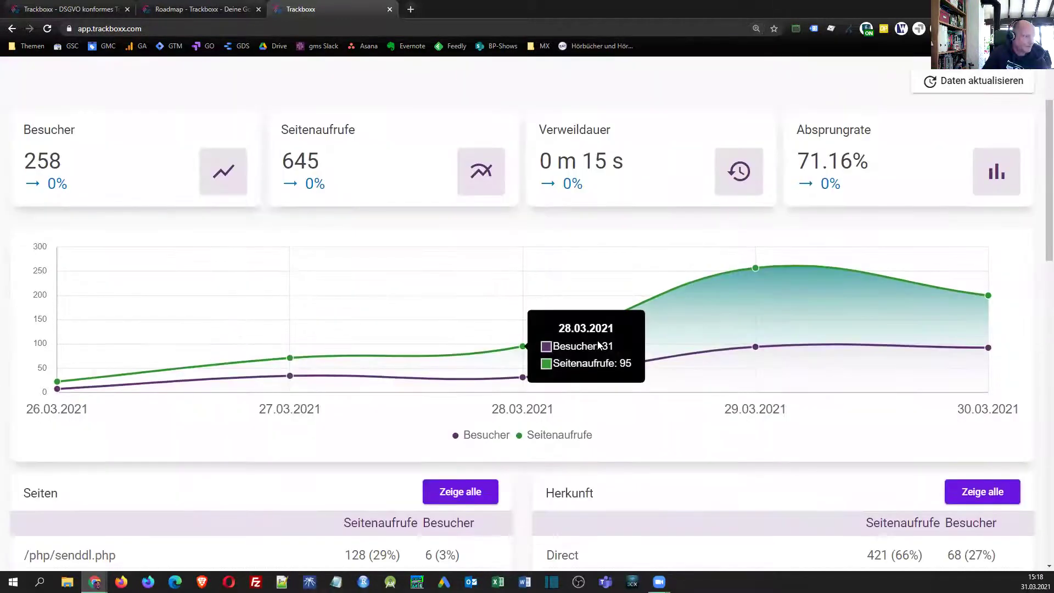
pyautogui.scroll(2, 595, 336)
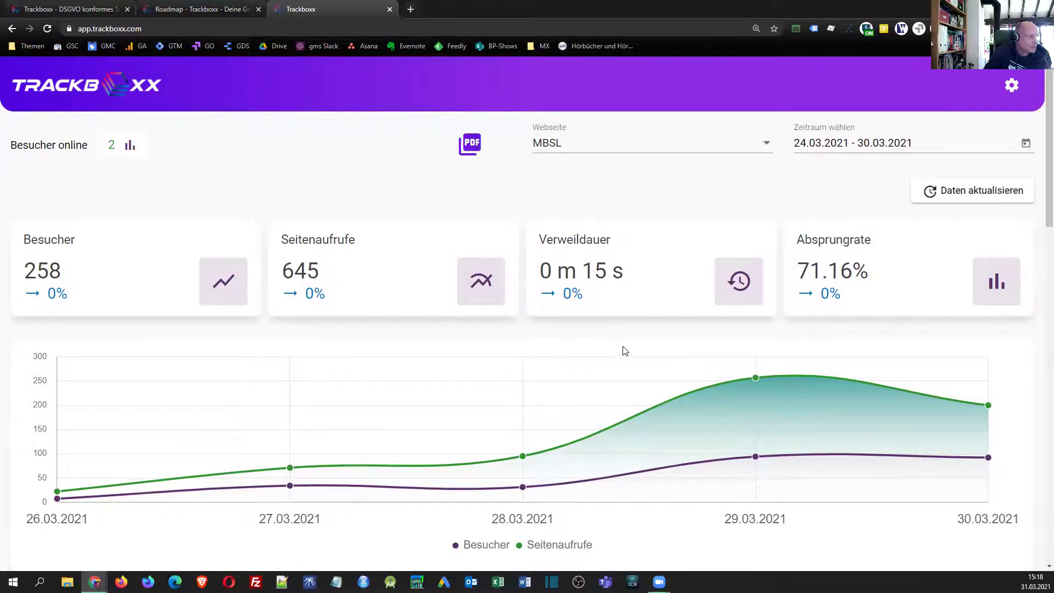
pyautogui.scroll(-5, 627, 351)
pyautogui.scroll(-2, 626, 379)
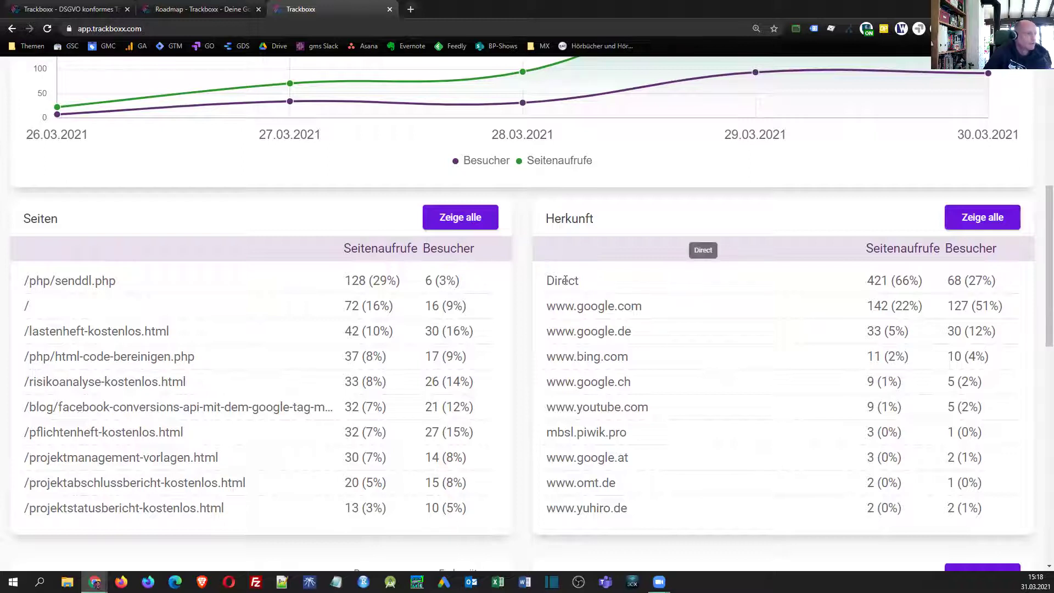
pyautogui.scroll(-5, 661, 371)
pyautogui.scroll(-2, 270, 351)
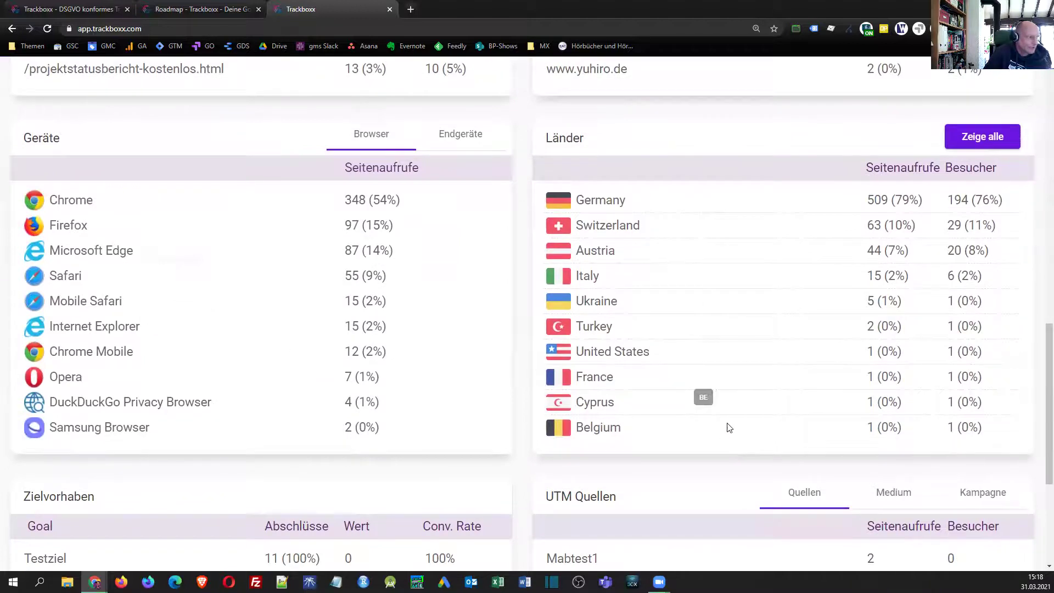
pyautogui.scroll(-4, 729, 427)
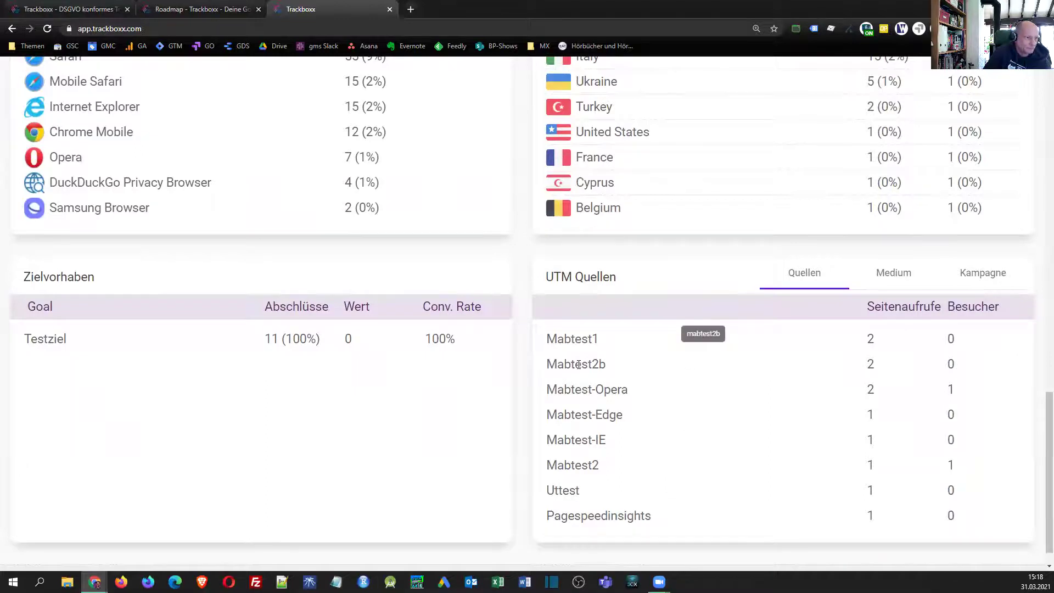
# - View the UTM statistics by medium, campaign and source, and highlight the Pagespeedinsights source
pyautogui.click(899, 276)
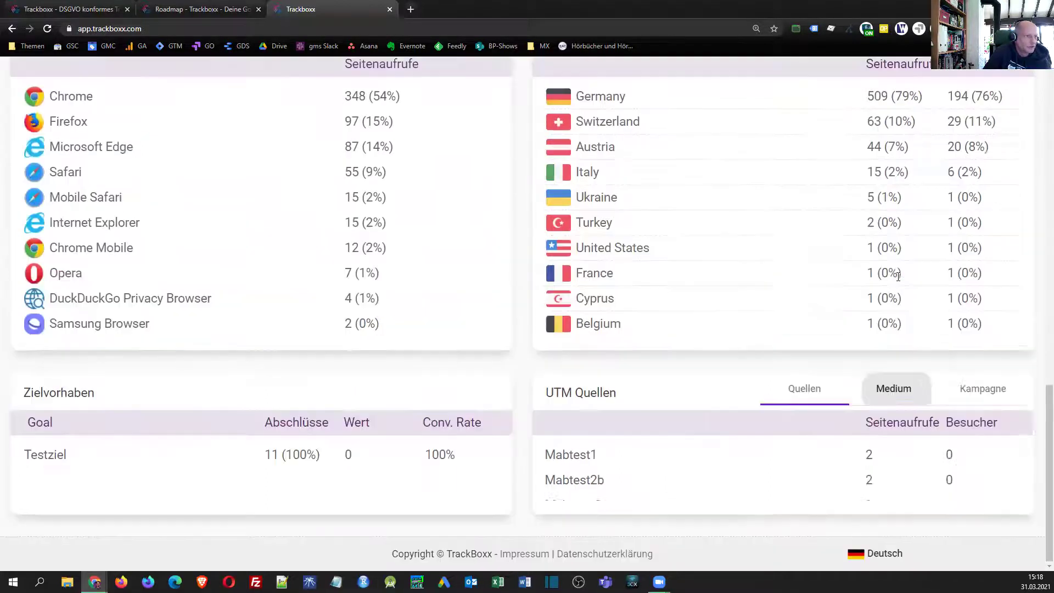
pyautogui.click(983, 423)
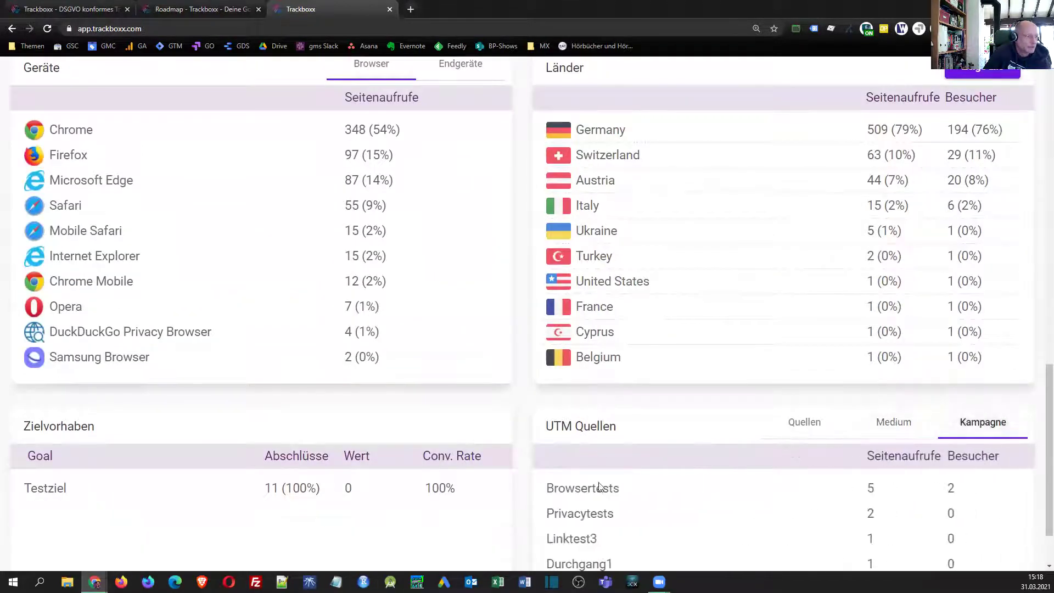
pyautogui.scroll(-2, 600, 487)
pyautogui.click(795, 356)
pyautogui.scroll(-2, 772, 478)
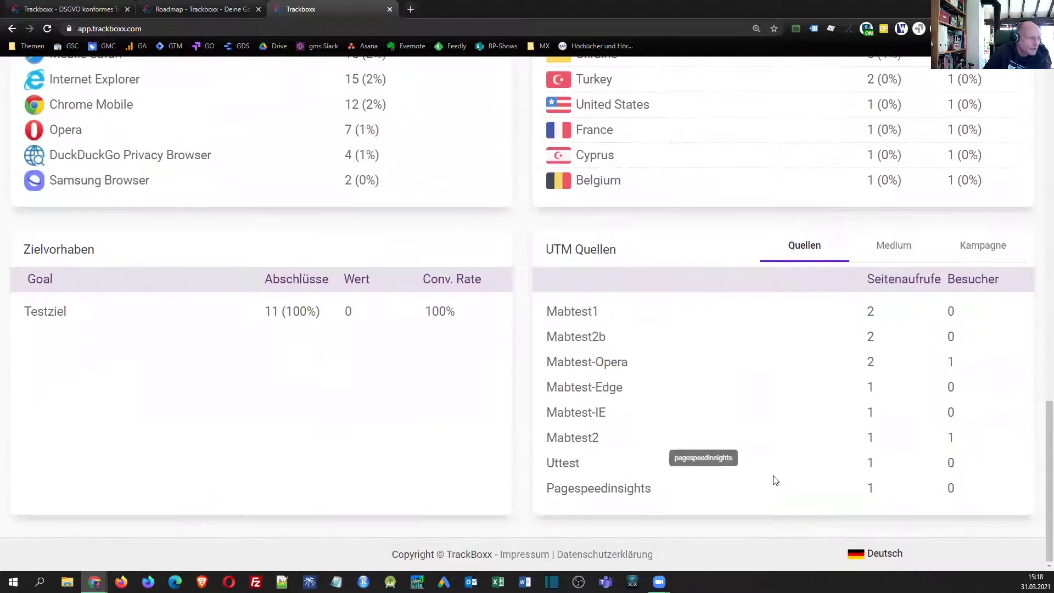
pyautogui.doubleClick(592, 489)
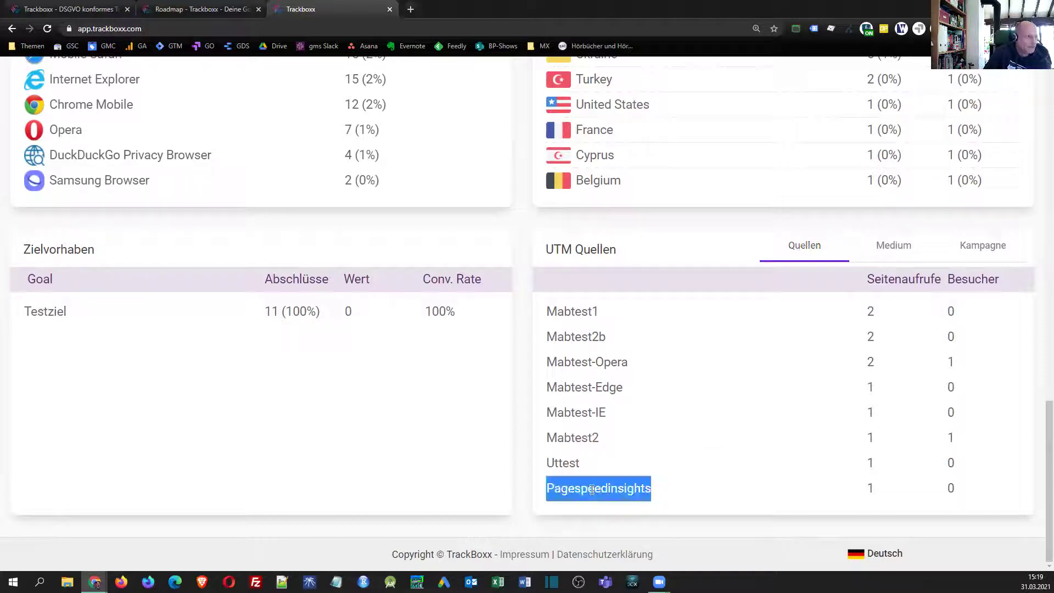